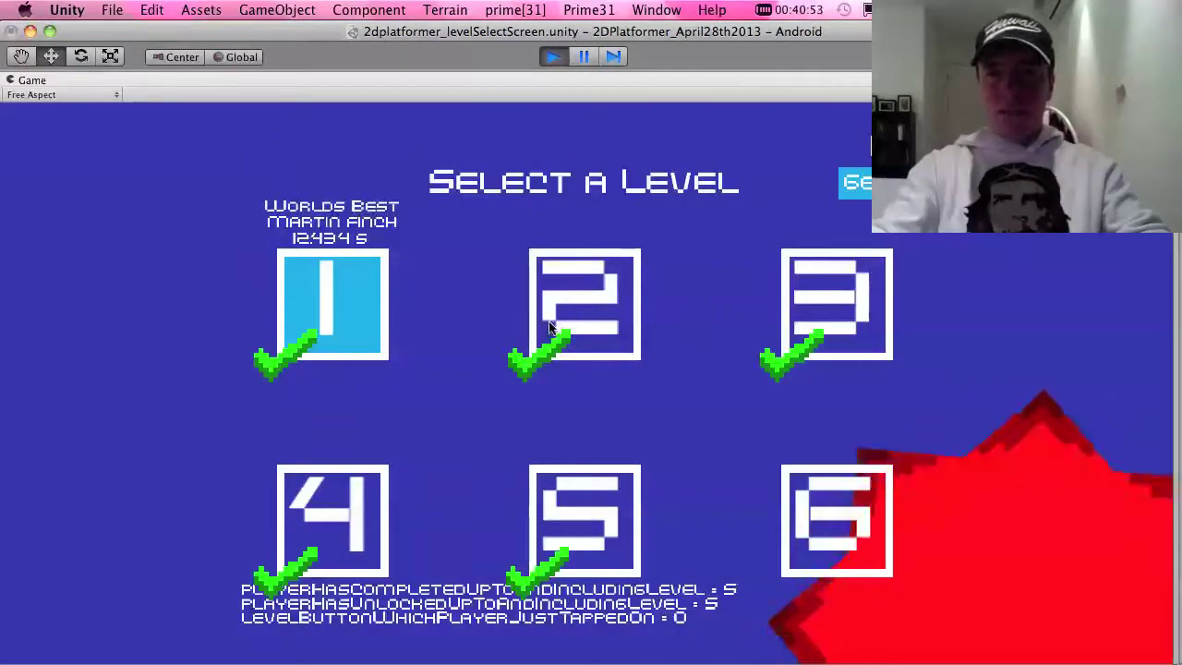
# Step: Start level 4 from the level select screen and make several run-and-jump attempts toward the platforms
pyautogui.click(337, 526)
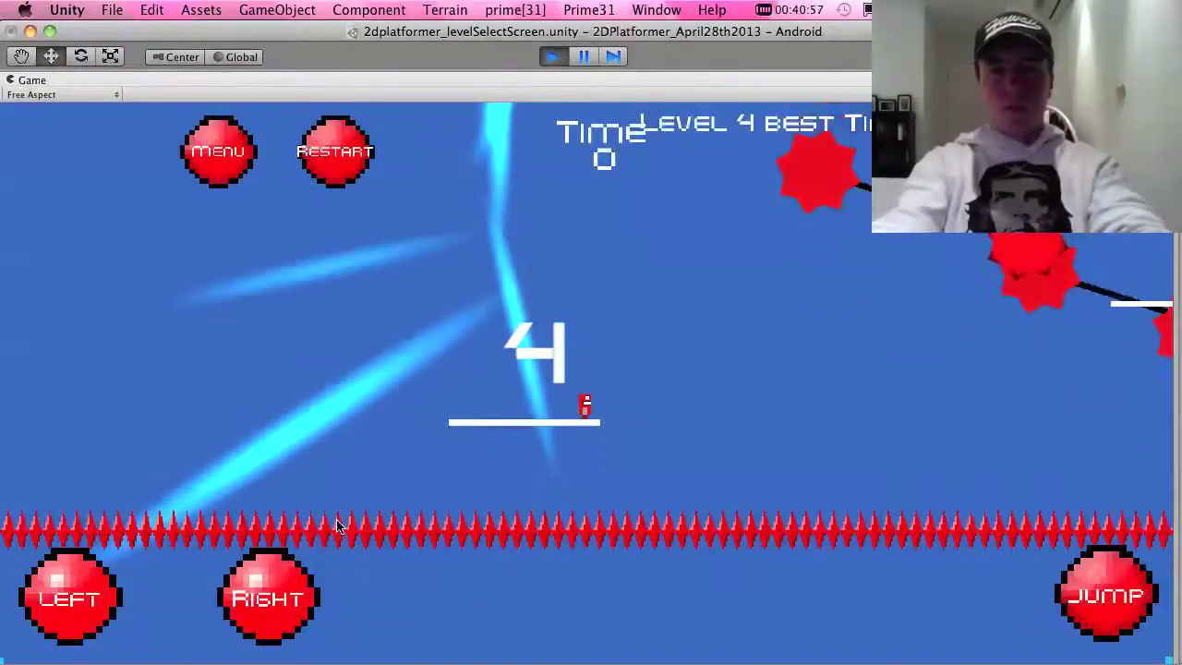
pyautogui.press('space')
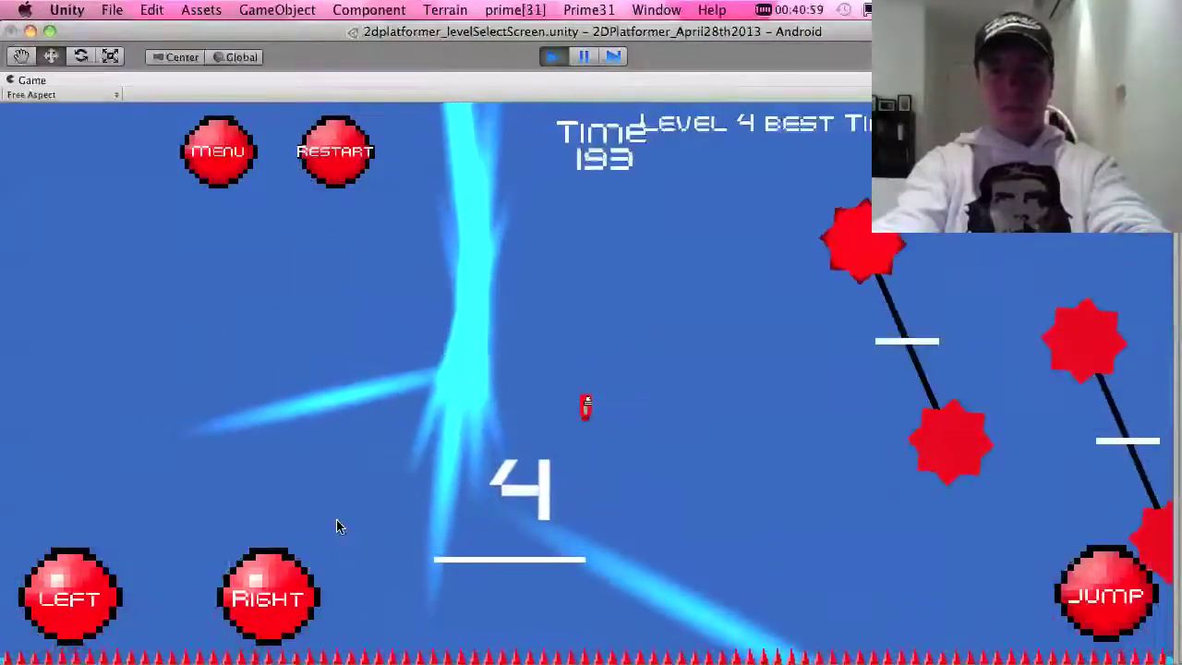
pyautogui.press('Right')
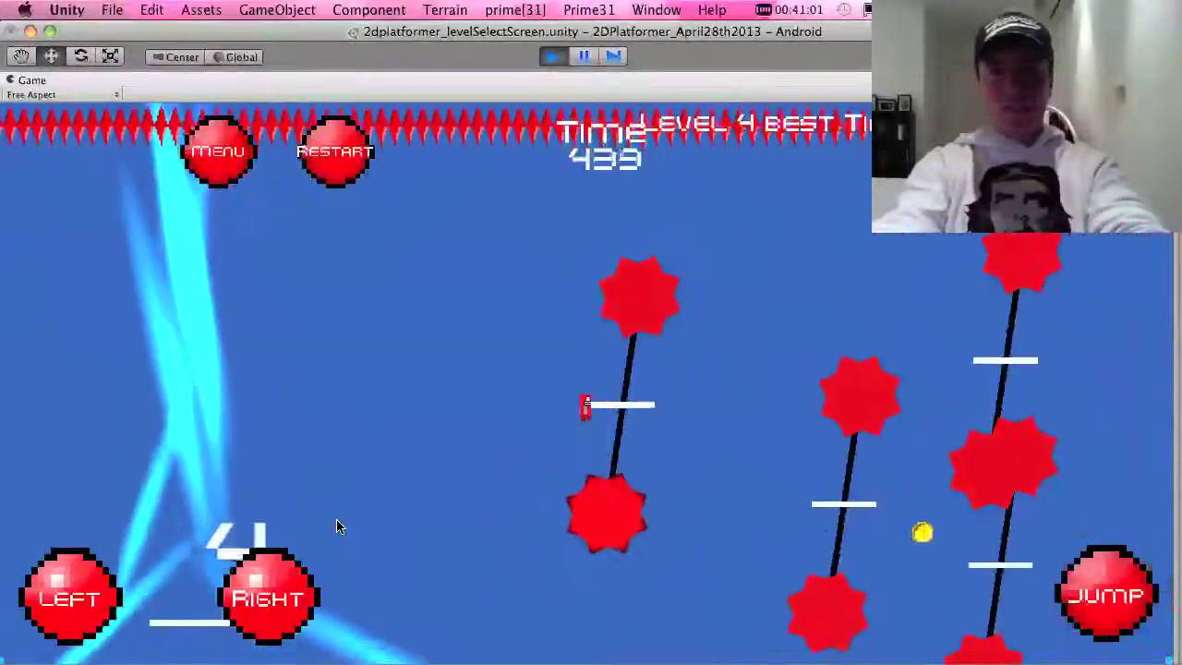
pyautogui.press('space')
pyautogui.press('Right')
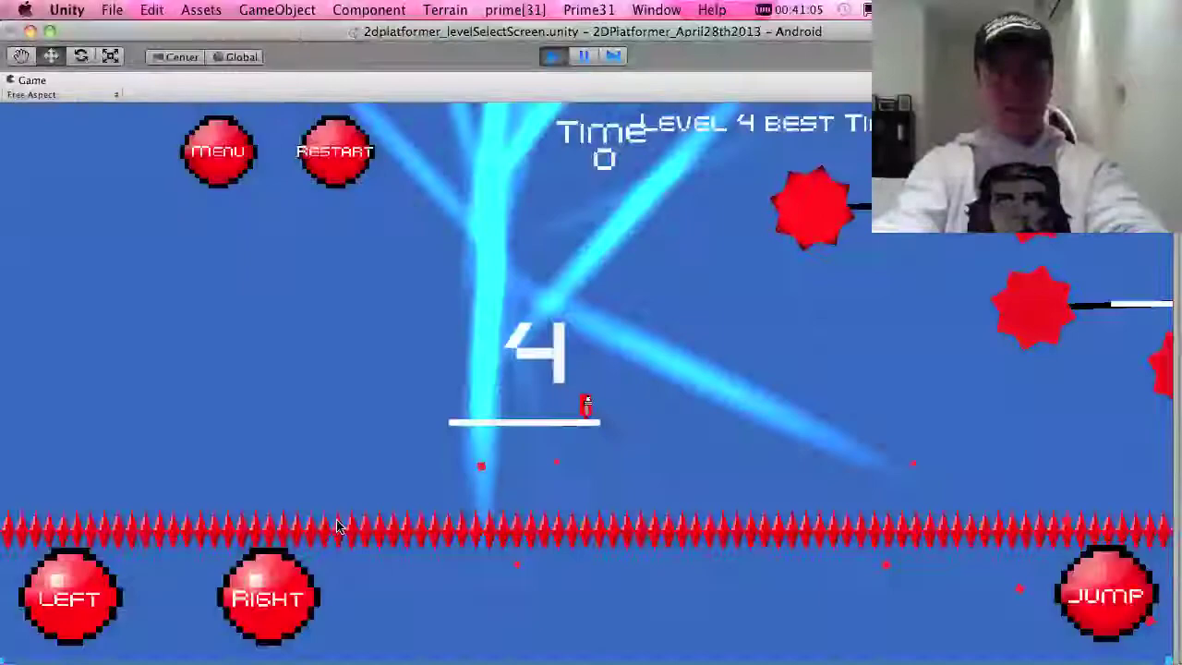
pyautogui.press('space')
pyautogui.press('Right')
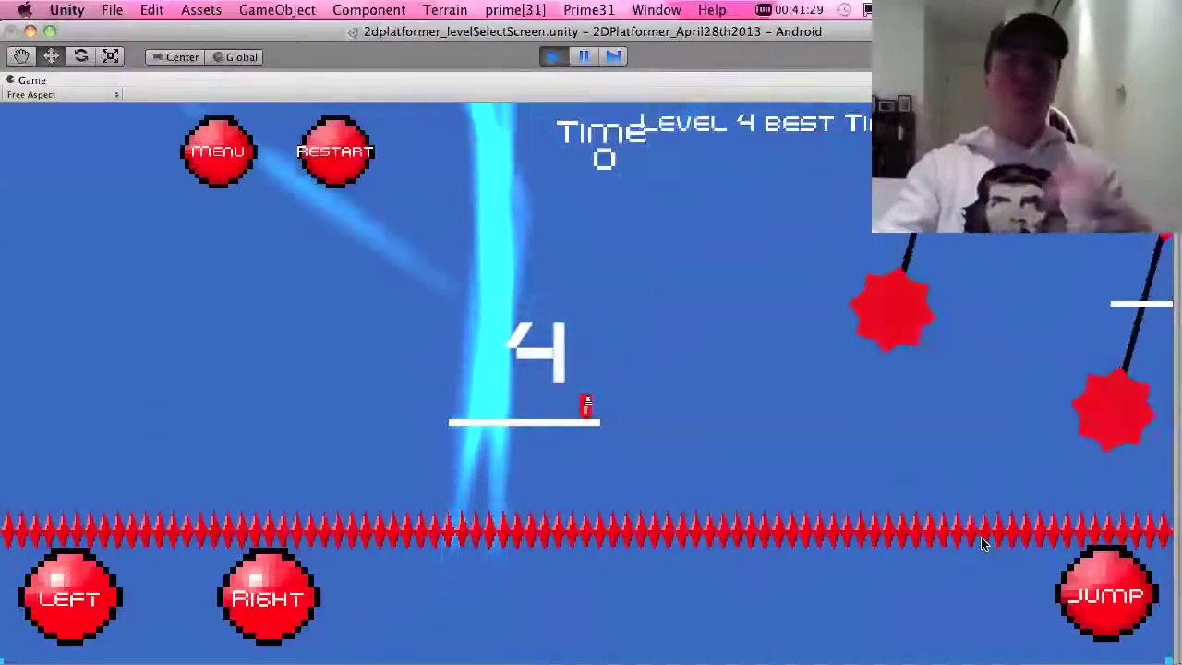
# Step: Stop play mode with the toolbar Play button
pyautogui.click(557, 57)
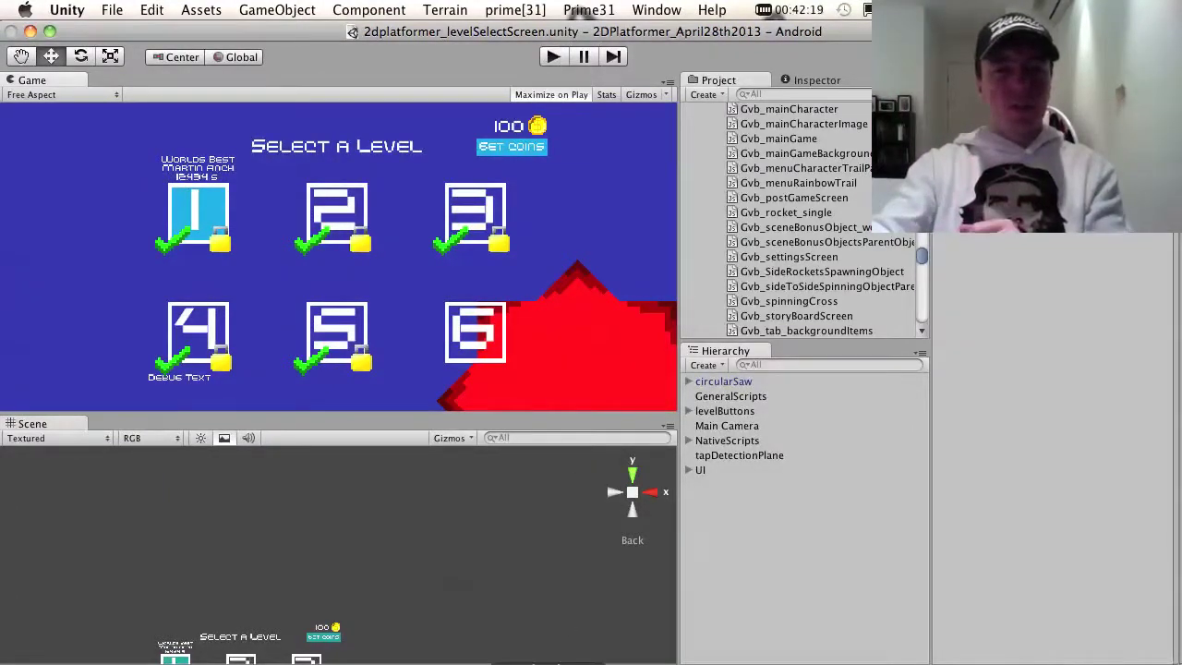
# Step: Bring up the TextEdit update notes and highlight the added chartboost line
pyautogui.press('super+Tab')
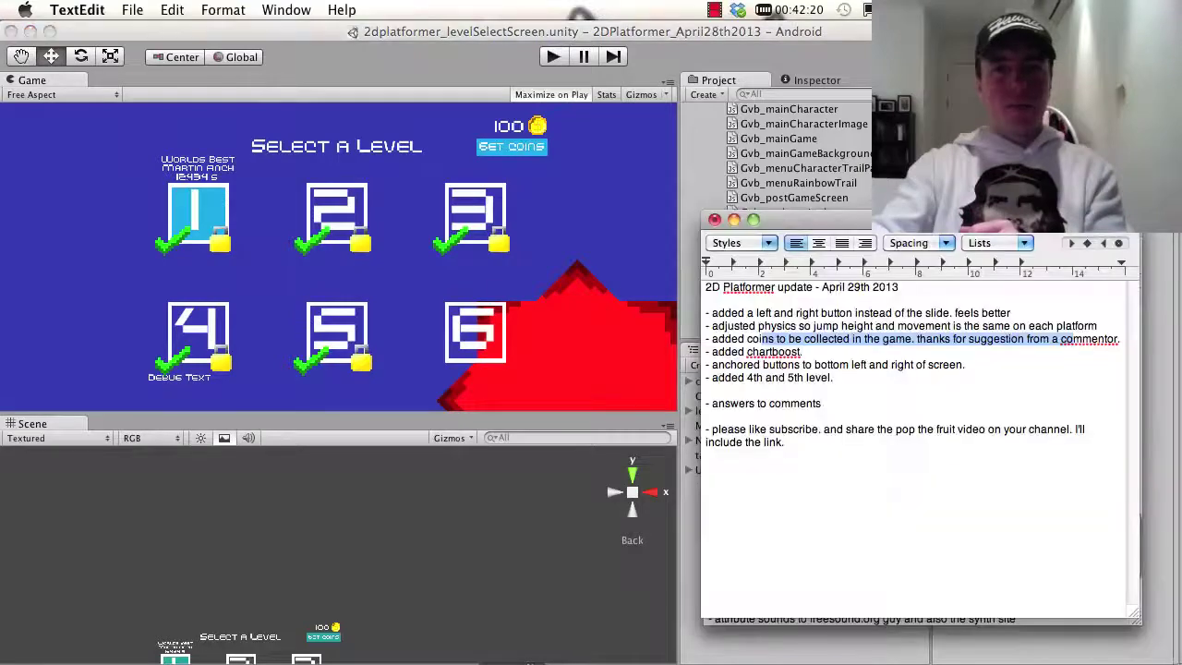
pyautogui.click(827, 356)
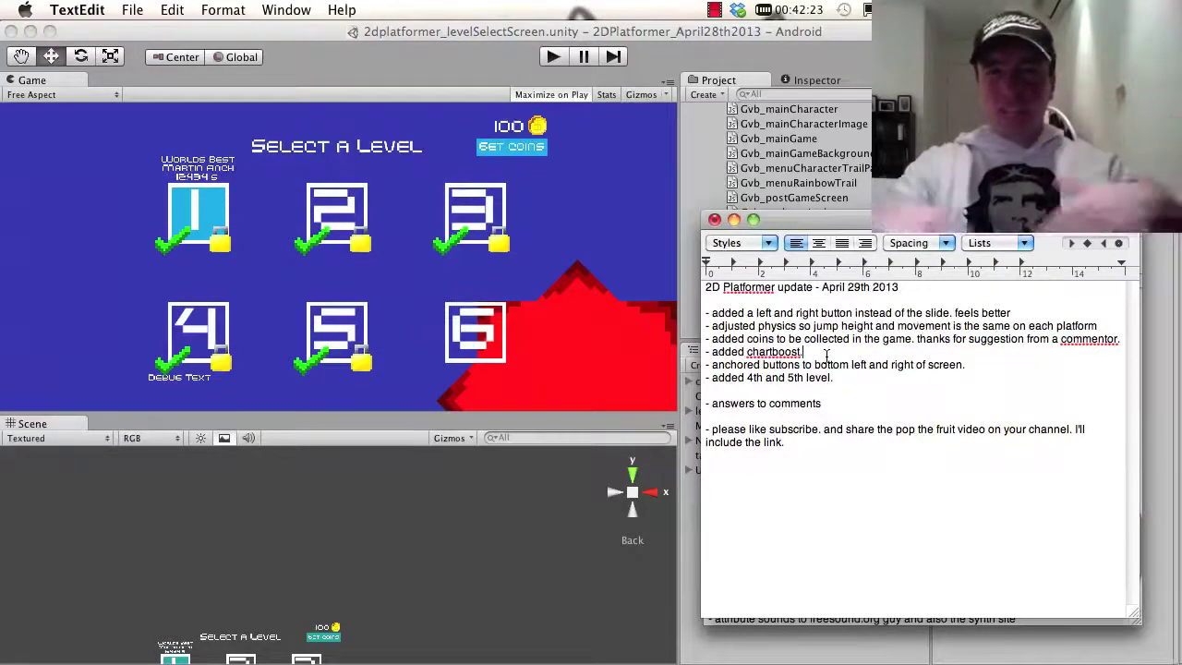
pyautogui.moveTo(826, 355); pyautogui.dragTo(699, 357)
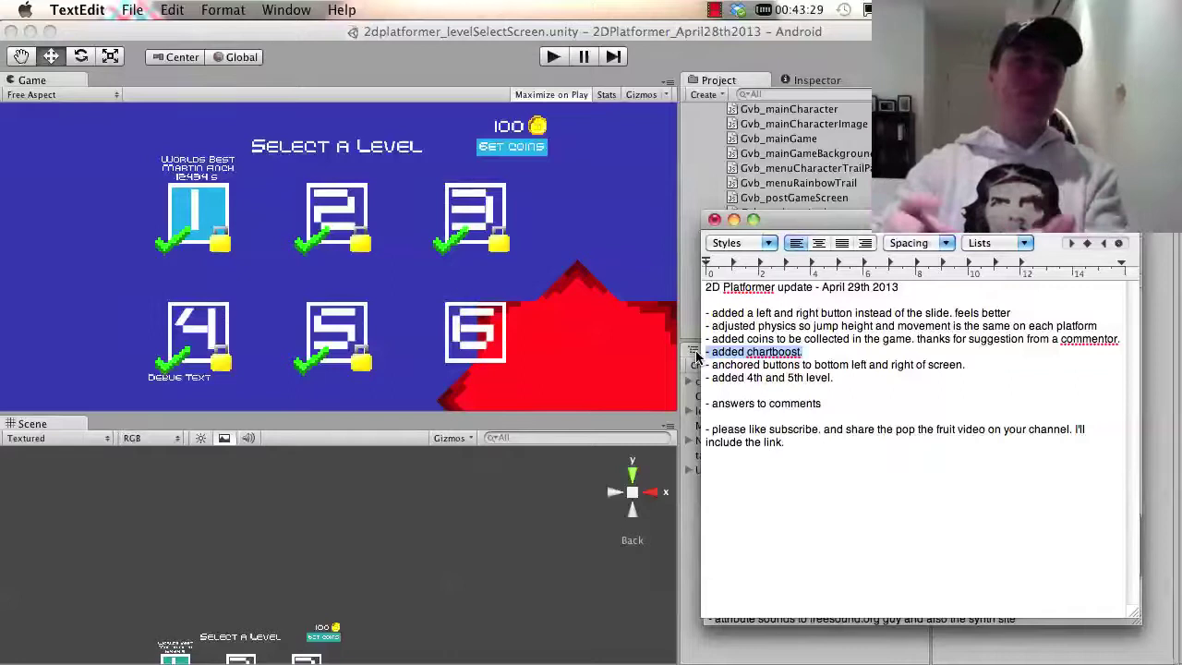
# Step: Highlight the anchored buttons line in the notes, then return to the Unity editor
pyautogui.click(763, 365)
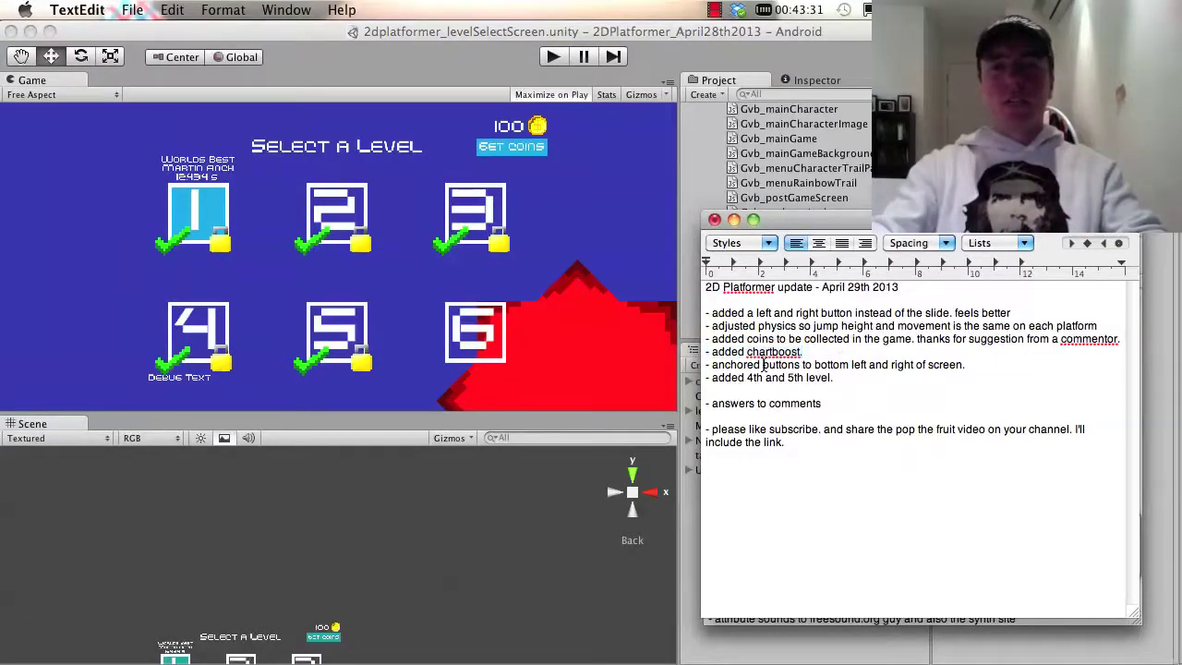
pyautogui.moveTo(964, 365); pyautogui.dragTo(703, 366)
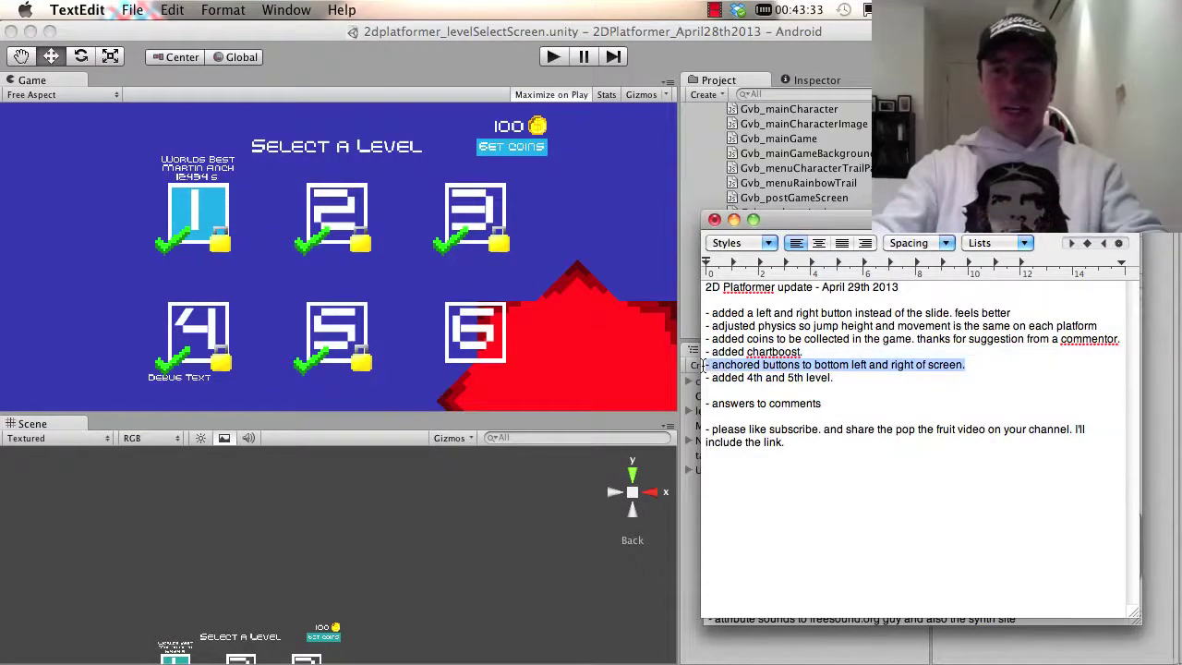
pyautogui.click(434, 56)
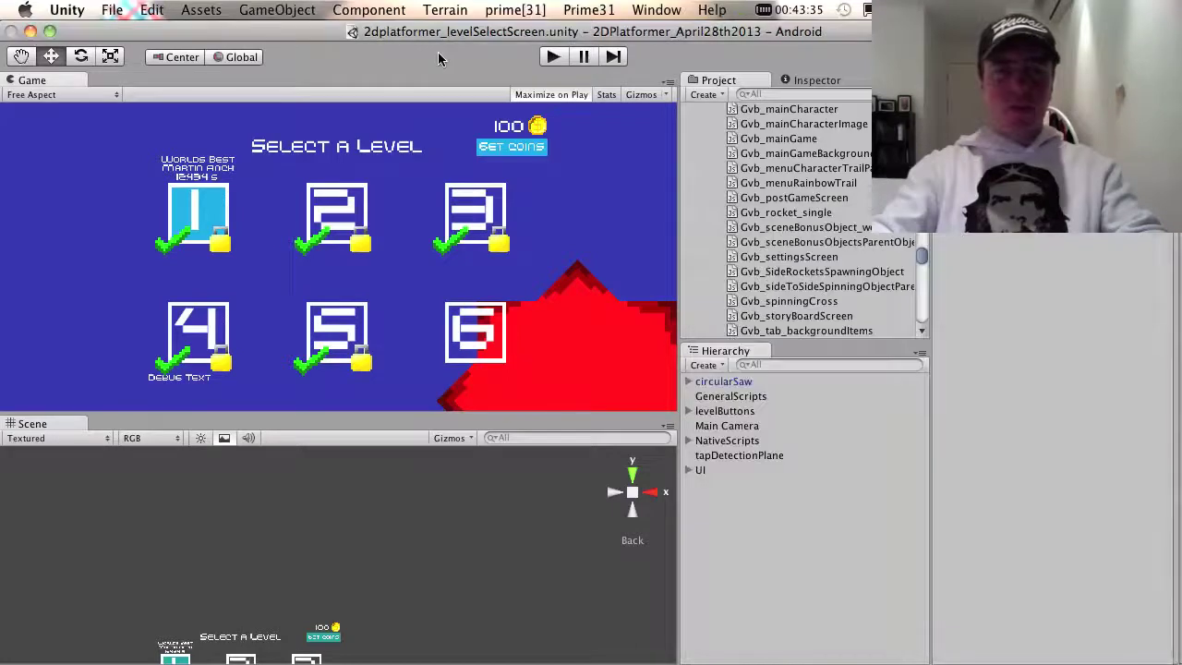
# Step: Filter the Project list with '2d' and open the 2dplatformer_mainGame scene
pyautogui.click(800, 96)
pyautogui.write('2')
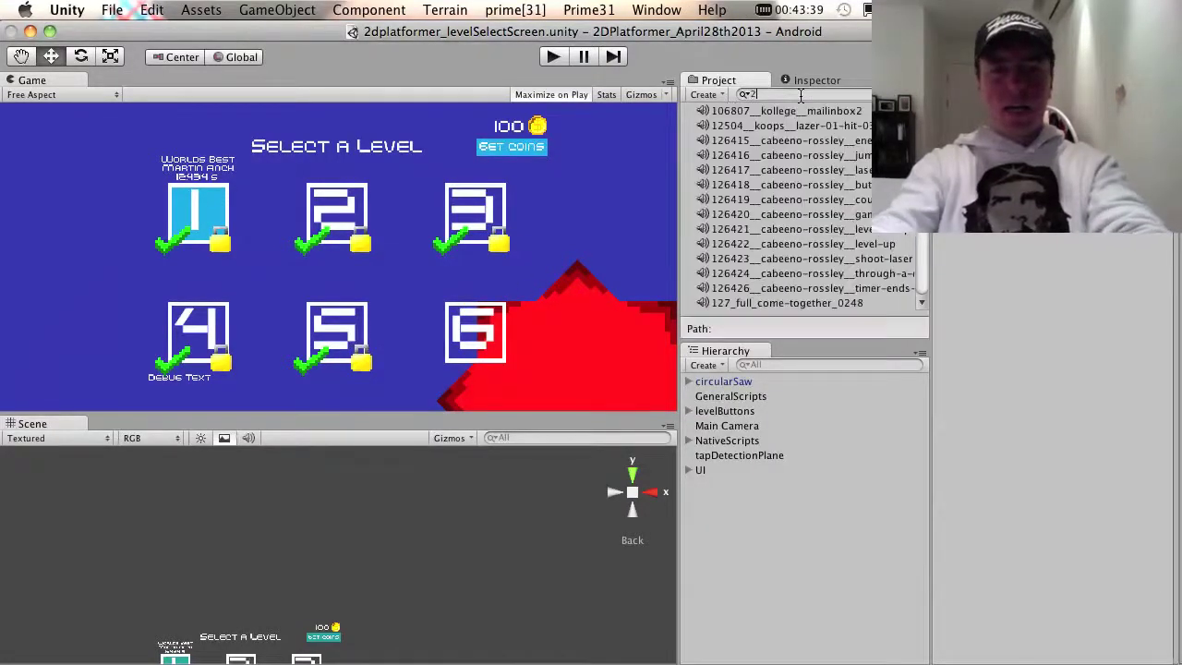
pyautogui.write('d')
pyautogui.click(831, 171)
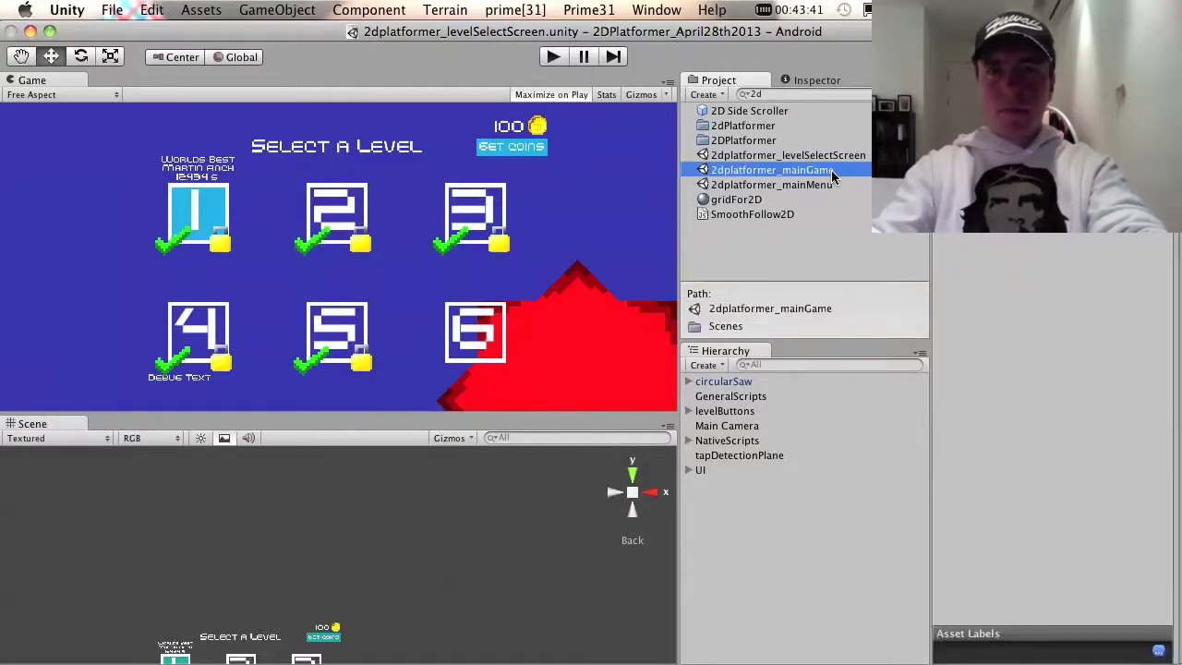
pyautogui.doubleClick(831, 170)
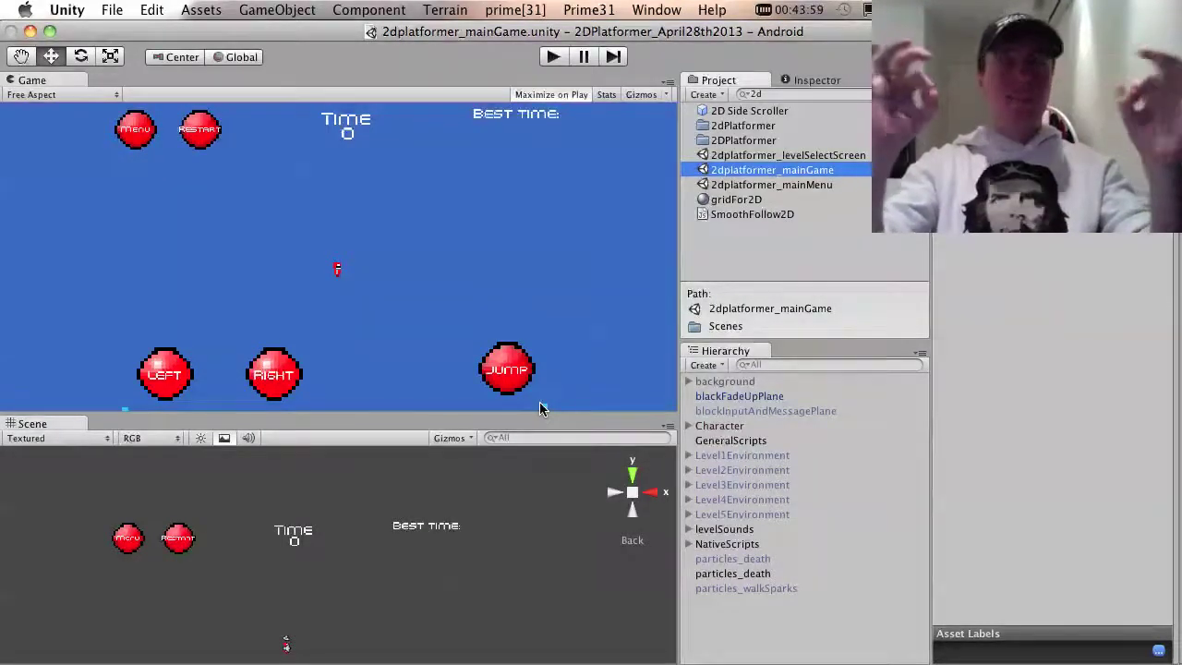
pyautogui.click(548, 61)
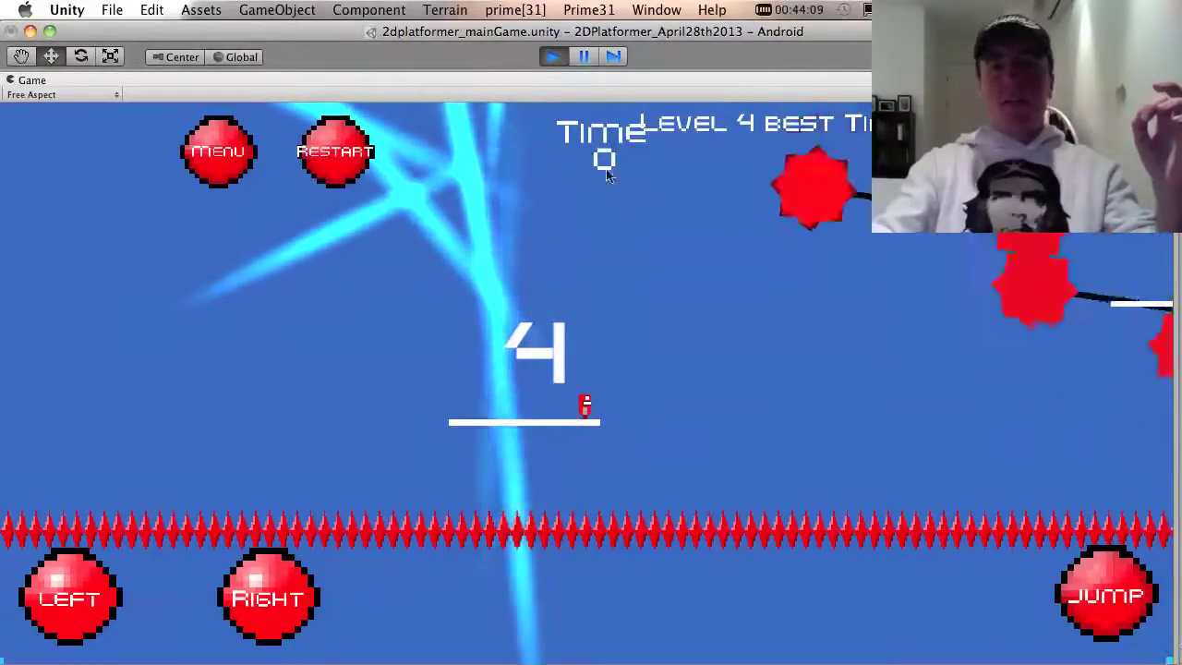
pyautogui.click(555, 58)
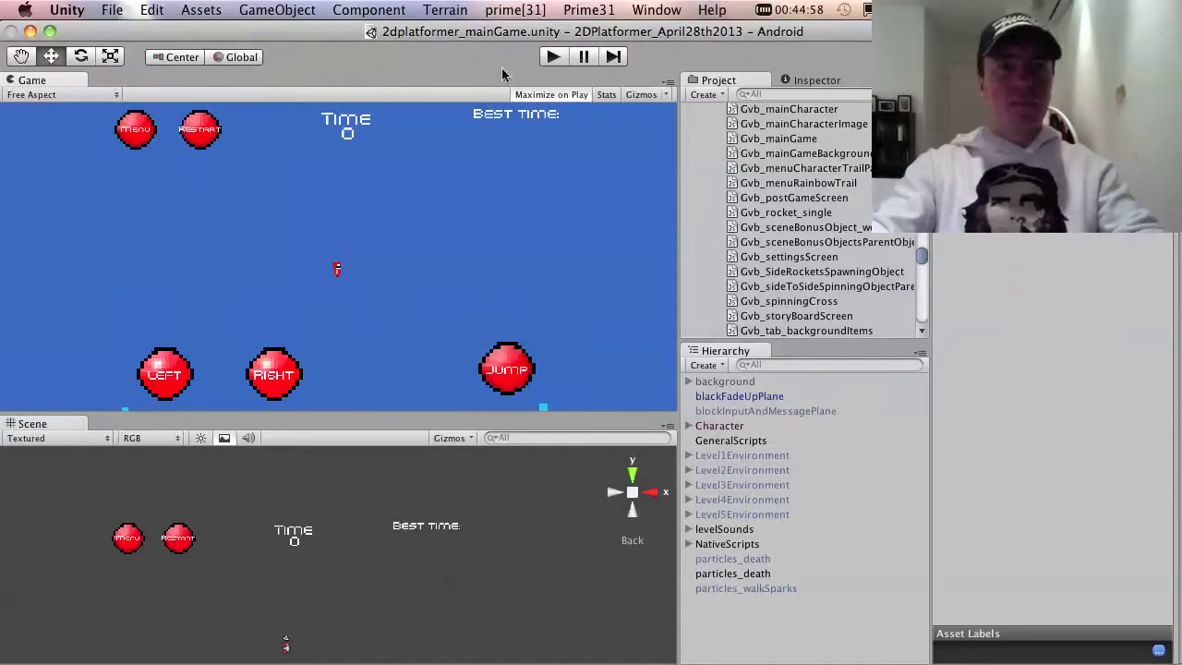
pyautogui.click(114, 96)
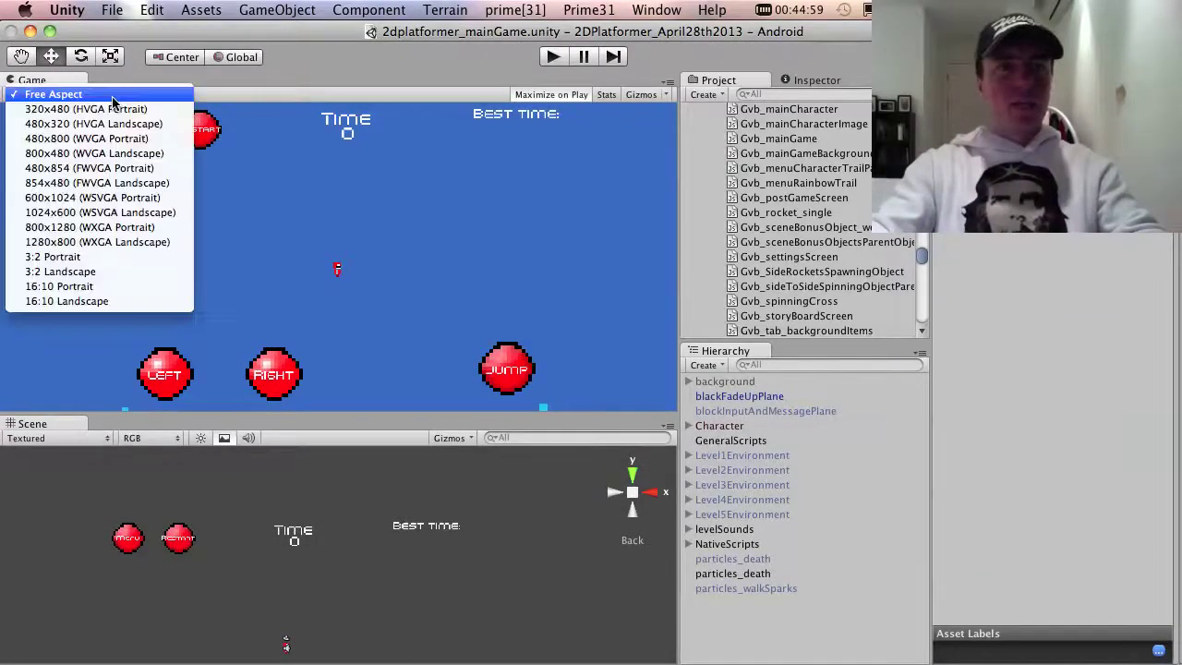
pyautogui.click(58, 126)
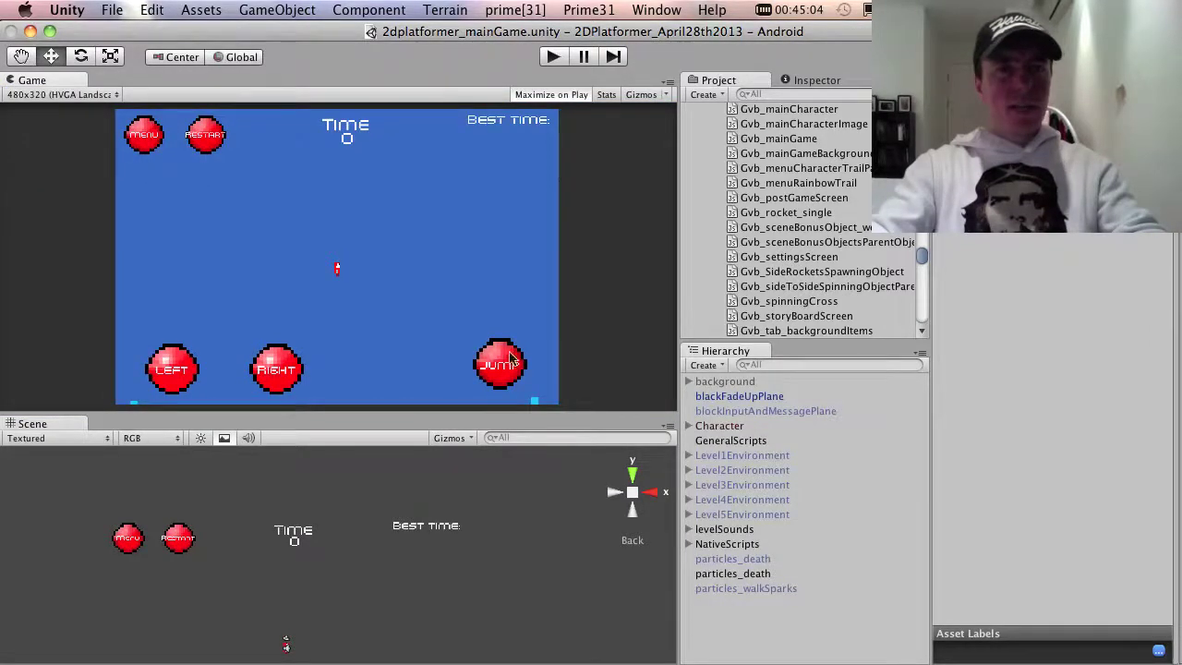
pyautogui.click(547, 57)
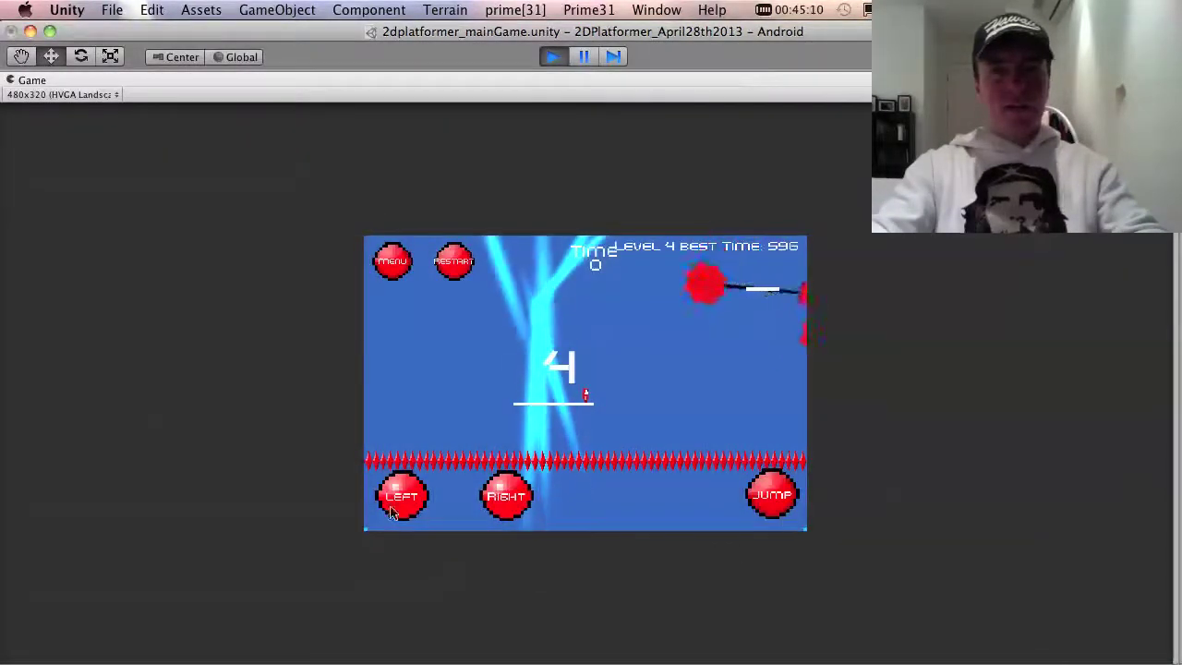
pyautogui.click(553, 59)
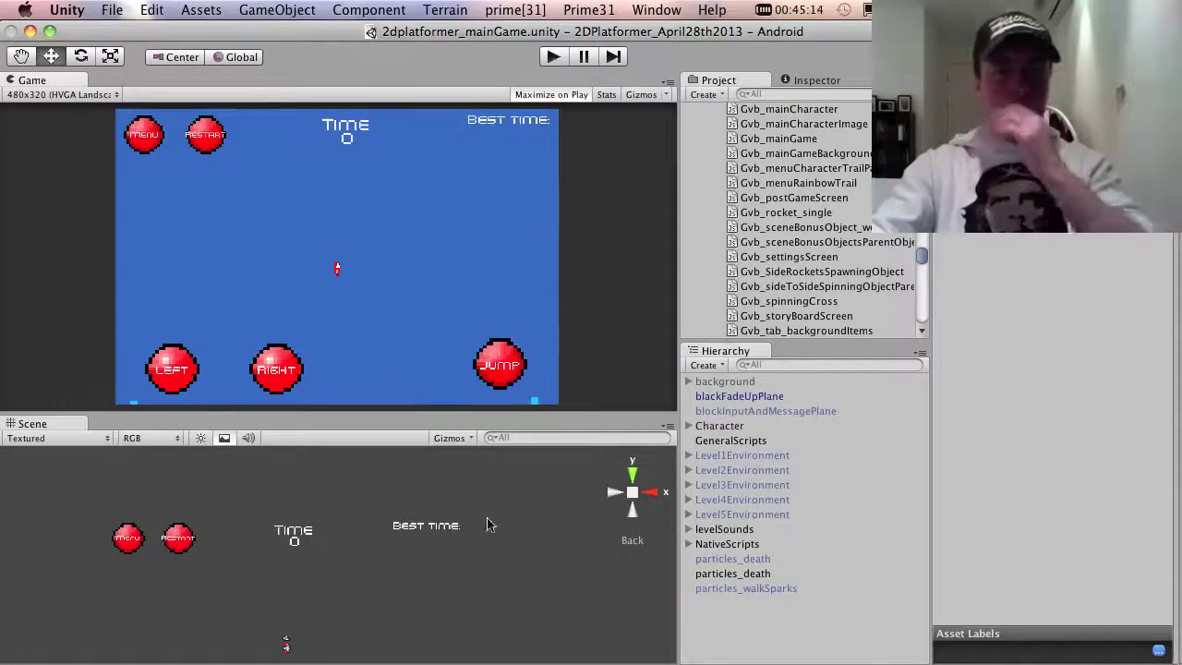
pyautogui.press('super+Tab')
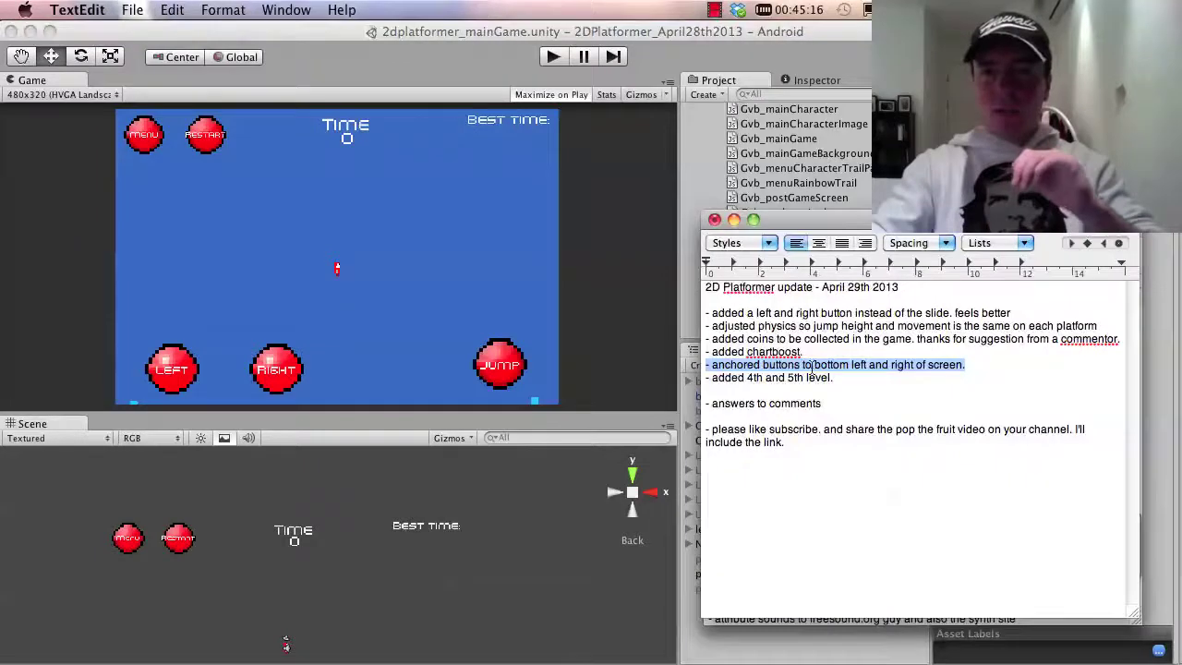
pyautogui.click(454, 49)
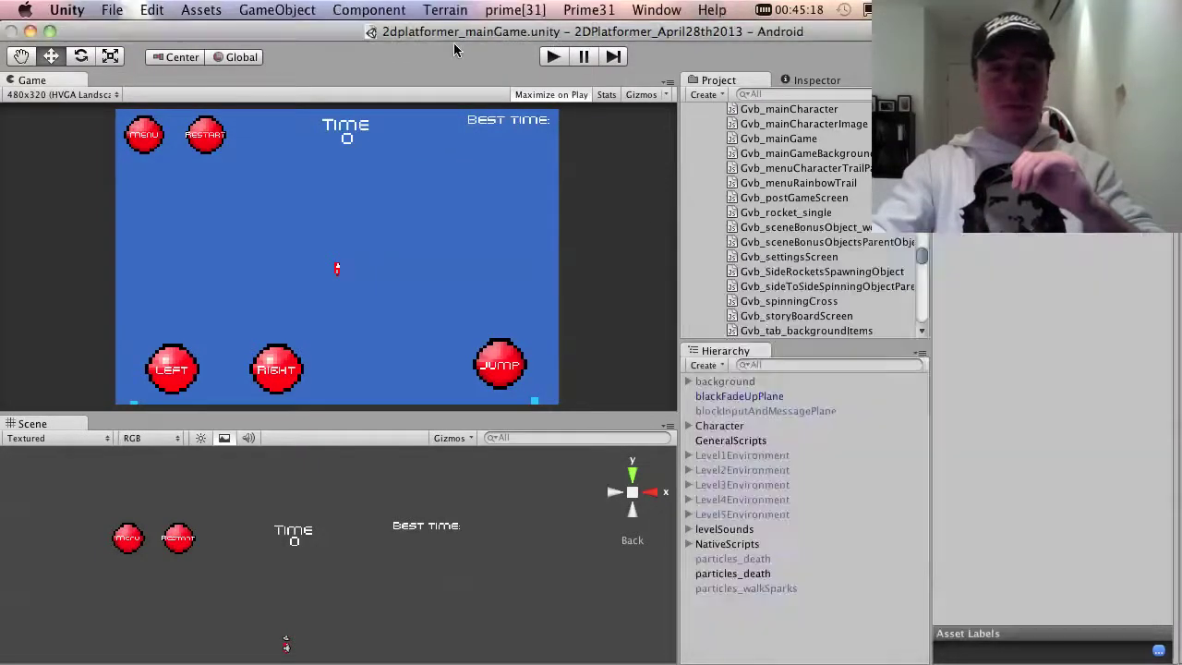
pyautogui.click(62, 94)
# Step: Enter play mode, play Level 4 briefly, then go back to Select a Level via Menu
pyautogui.click(46, 53)
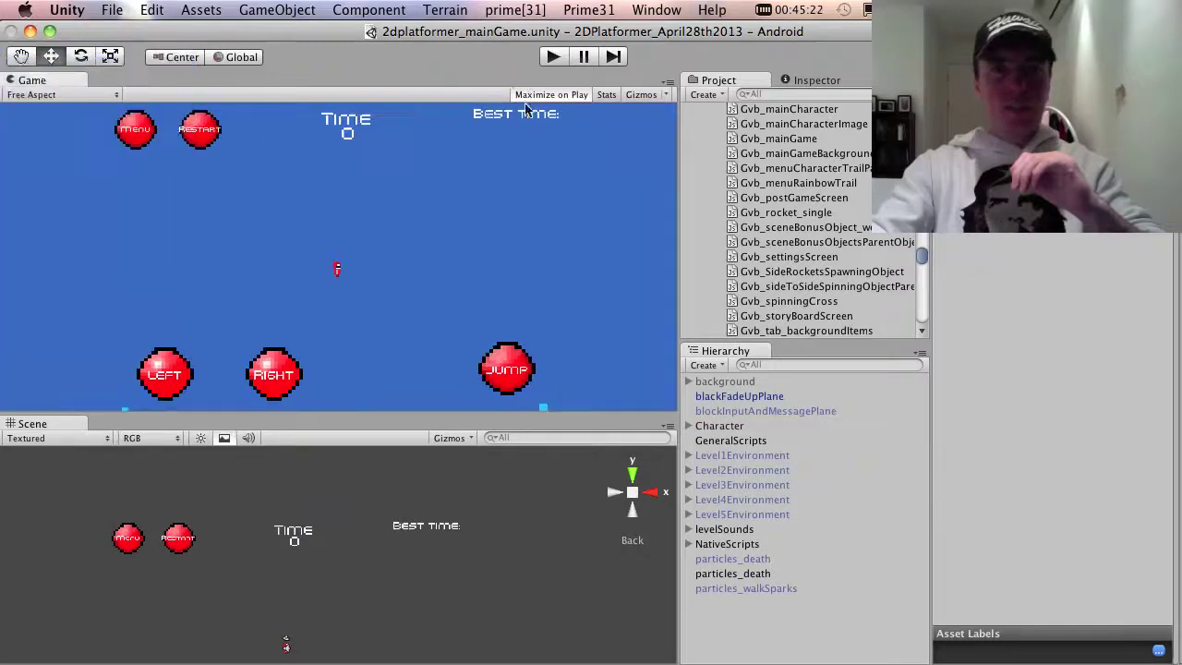
pyautogui.click(551, 57)
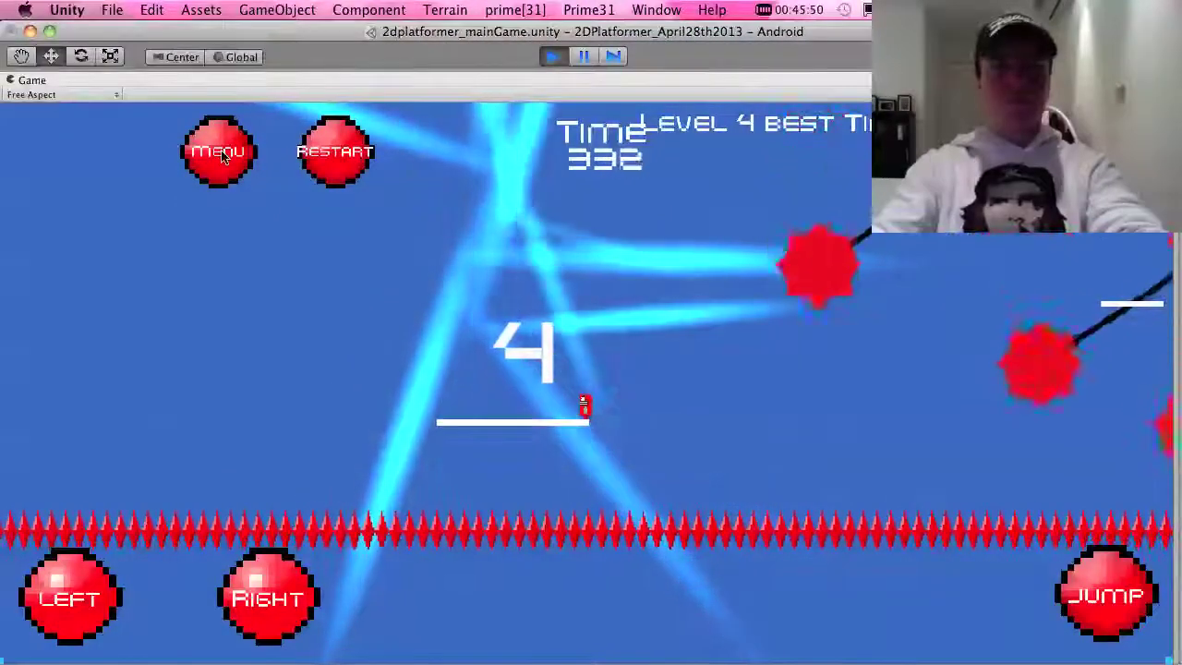
pyautogui.click(219, 151)
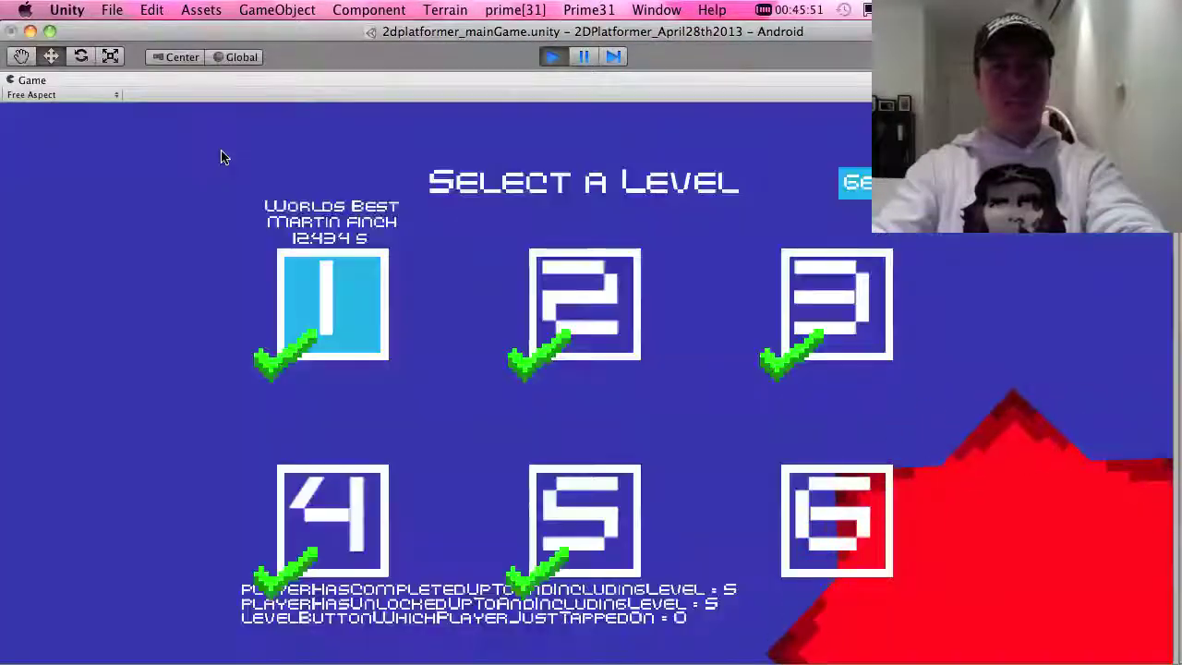
# Step: Play level 5 from the level select screen, then stop play mode
pyautogui.click(591, 513)
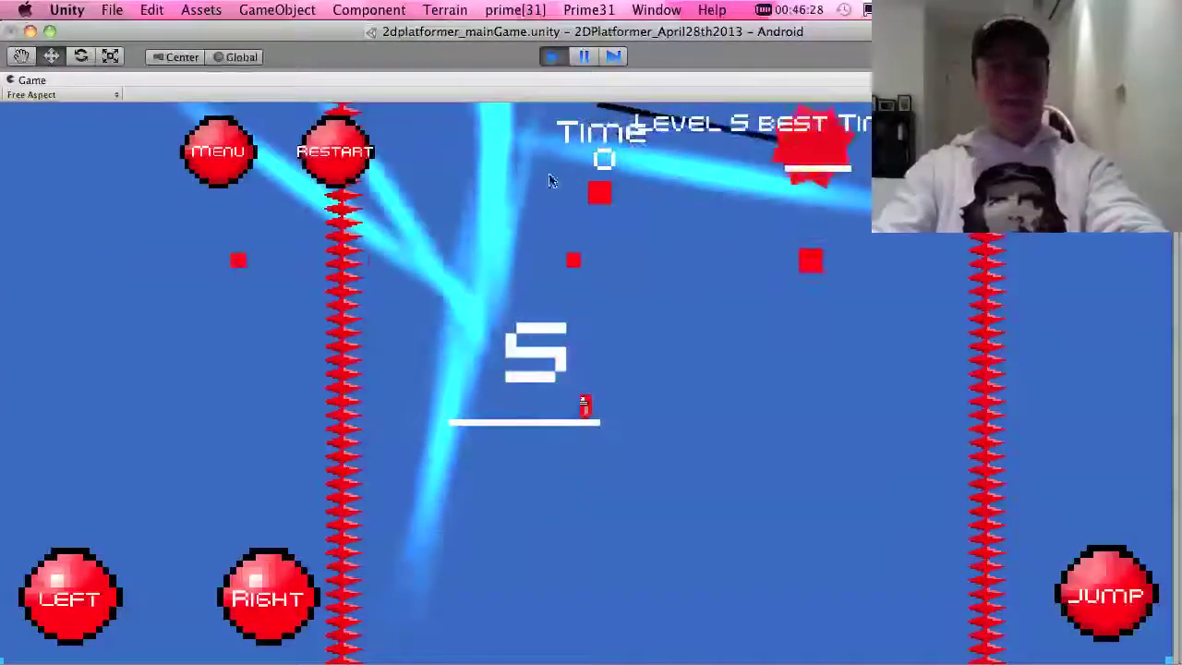
pyautogui.click(552, 56)
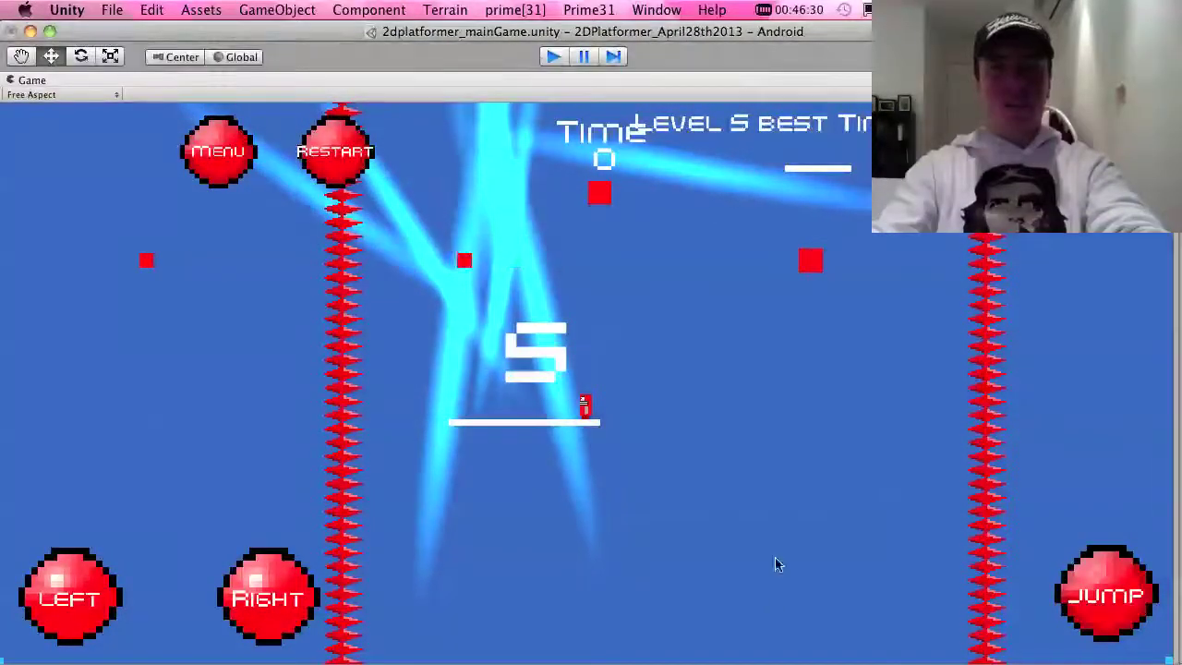